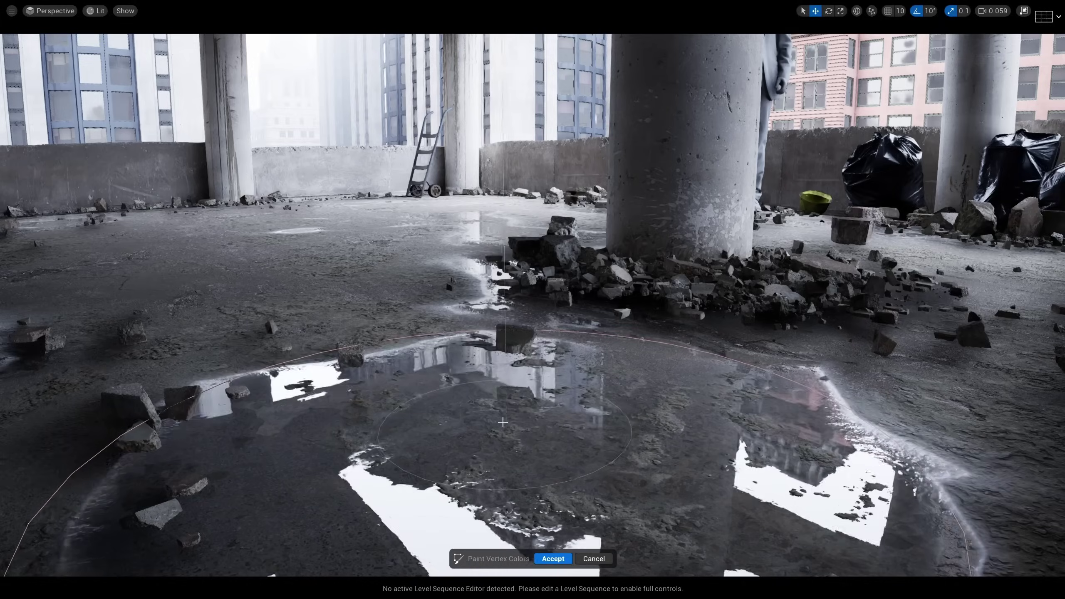
Drag across the viewport to preview the foggy EasyFog sunset mountain scene
mouse_move(125, 441)
mouse_down()
mouse_move(235, 332)
mouse_move(342, 293)
mouse_move(168, 294)
mouse_move(252, 268)
mouse_move(406, 255)
mouse_up()
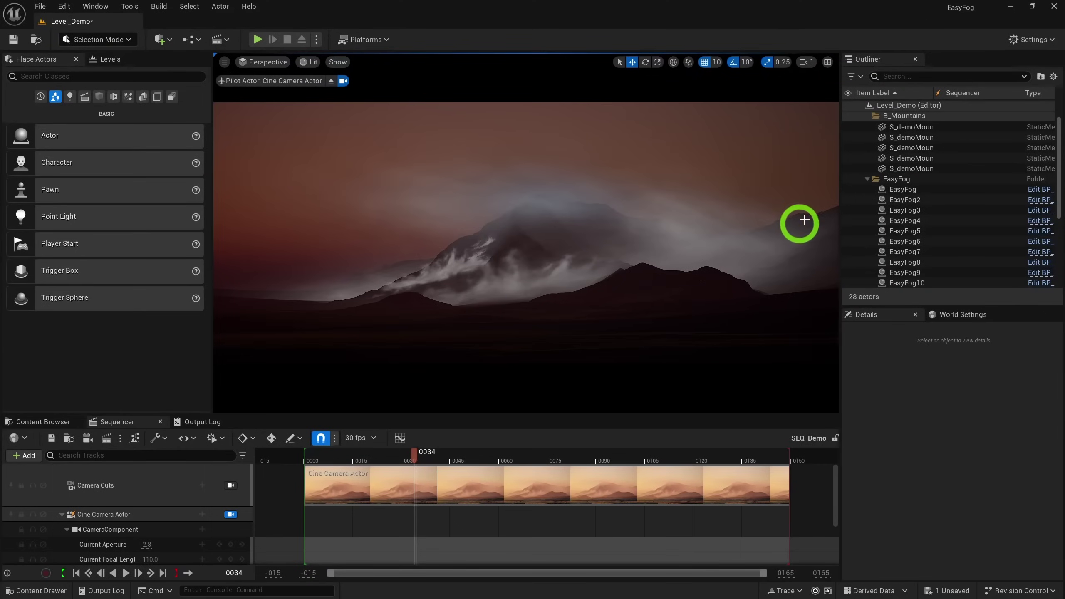
Select the first EasyFog actor in the Outliner, then extend the selection to all 15
click(901, 190)
key(Escape)
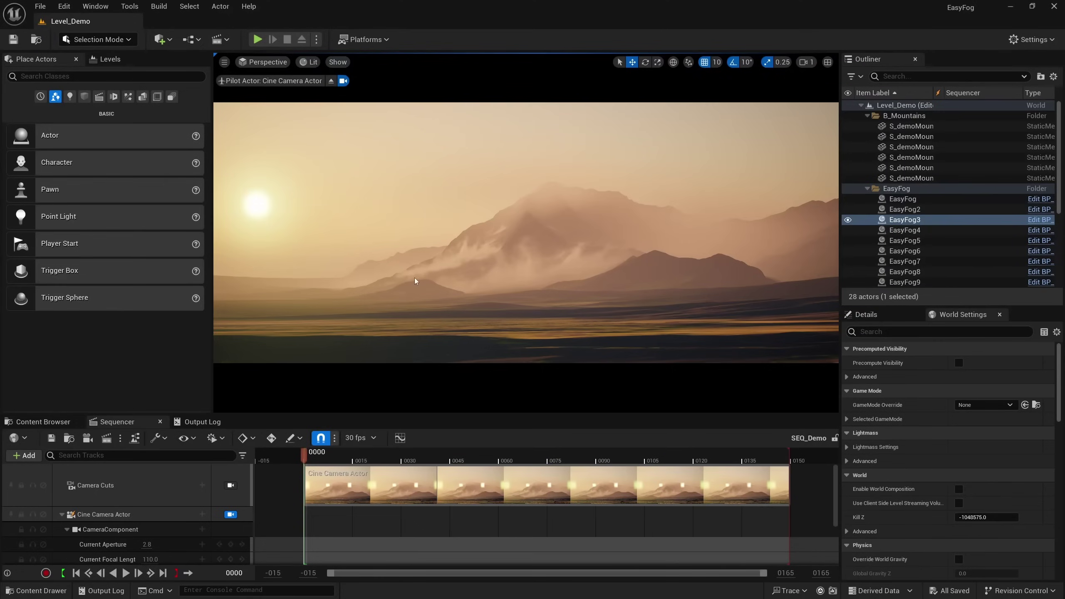
Reframe the sunset mountains and rotate the sun higher with Ctrl+L
right_drag(524, 310, 508, 318)
key(ctrl+l)
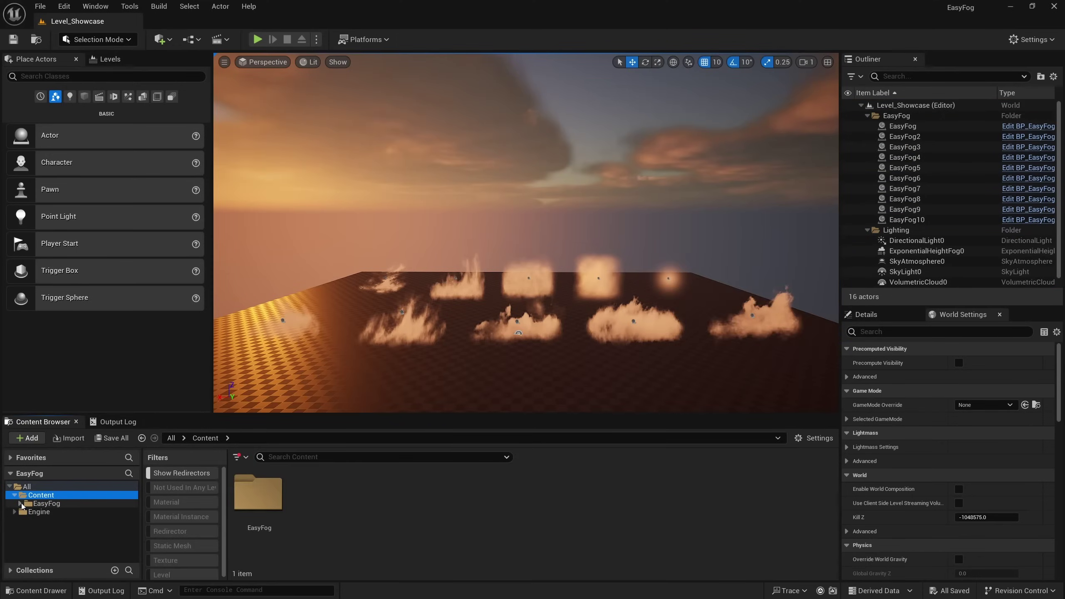
Expand the EasyFog content folder, select its Demo subfolder and delete it
click(21, 504)
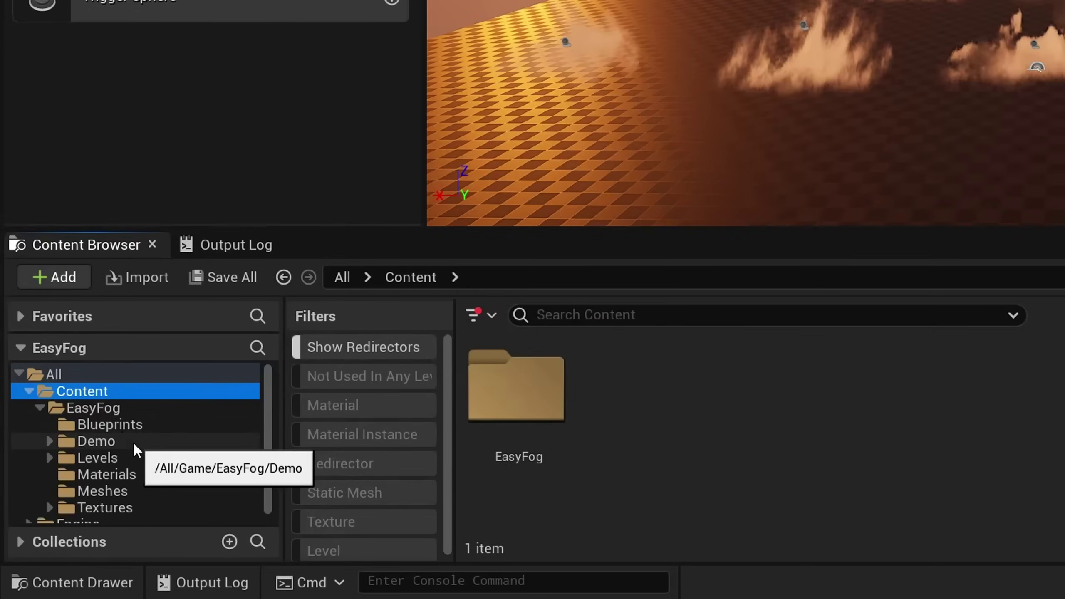
click(134, 444)
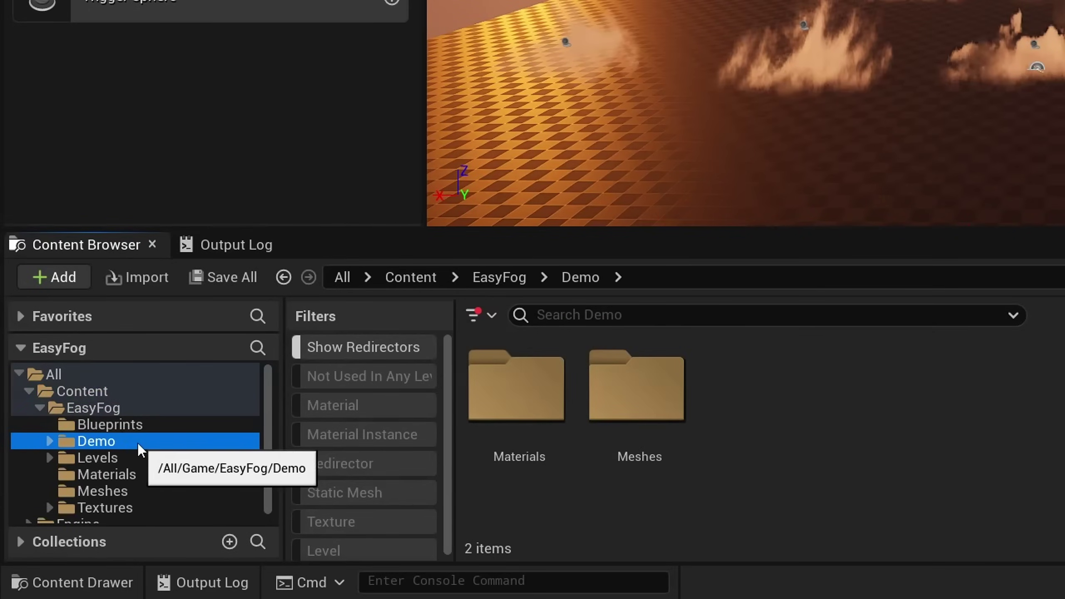
key(Delete)
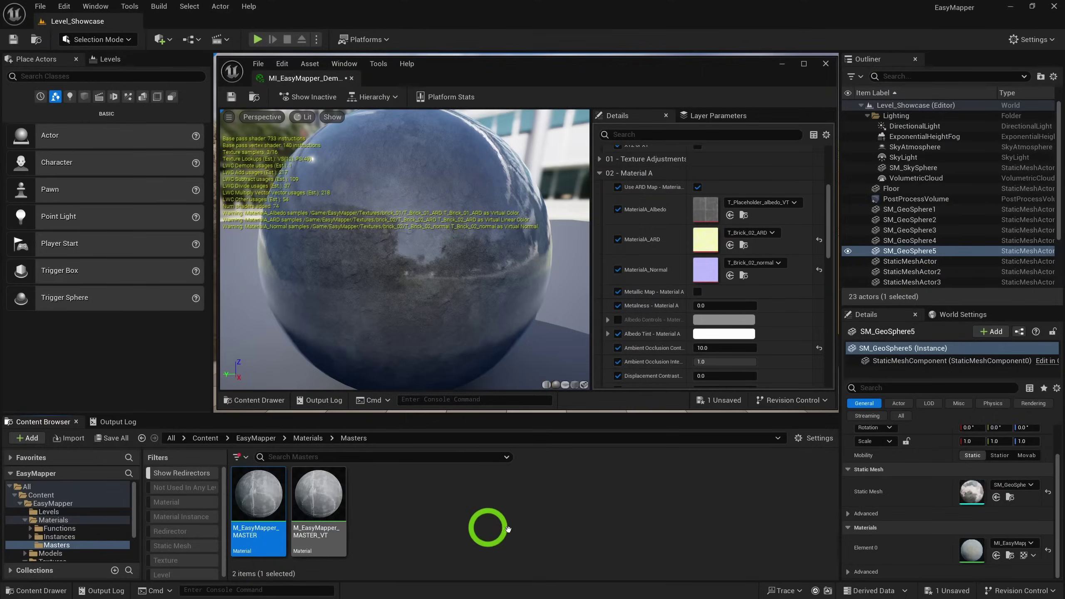
Inspect M_EasyMapper_MASTER, then the virtual-texture MASTER_VT material
click(283, 502)
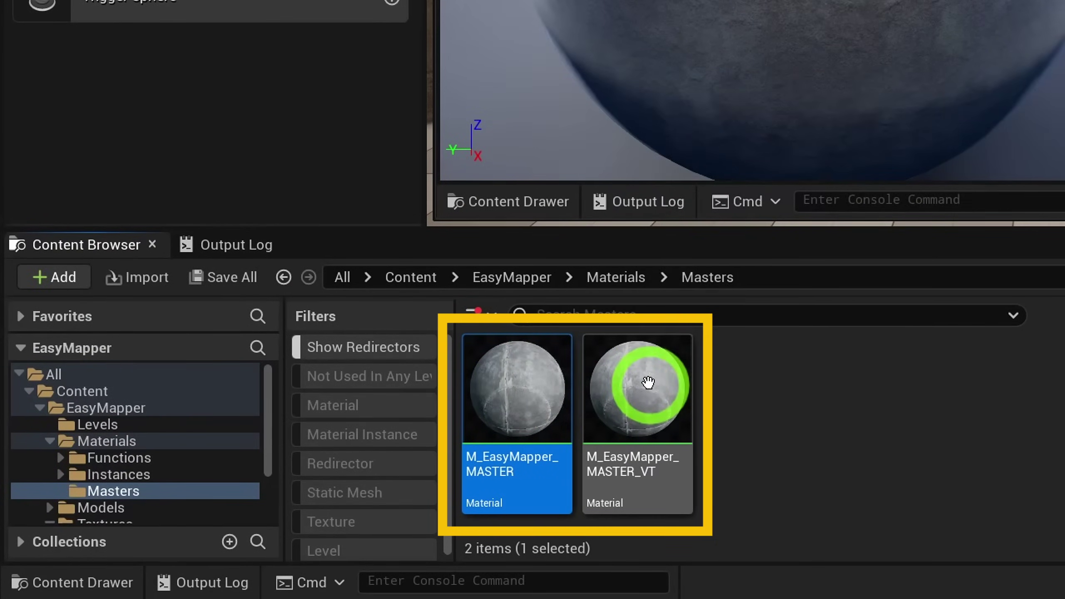
click(648, 382)
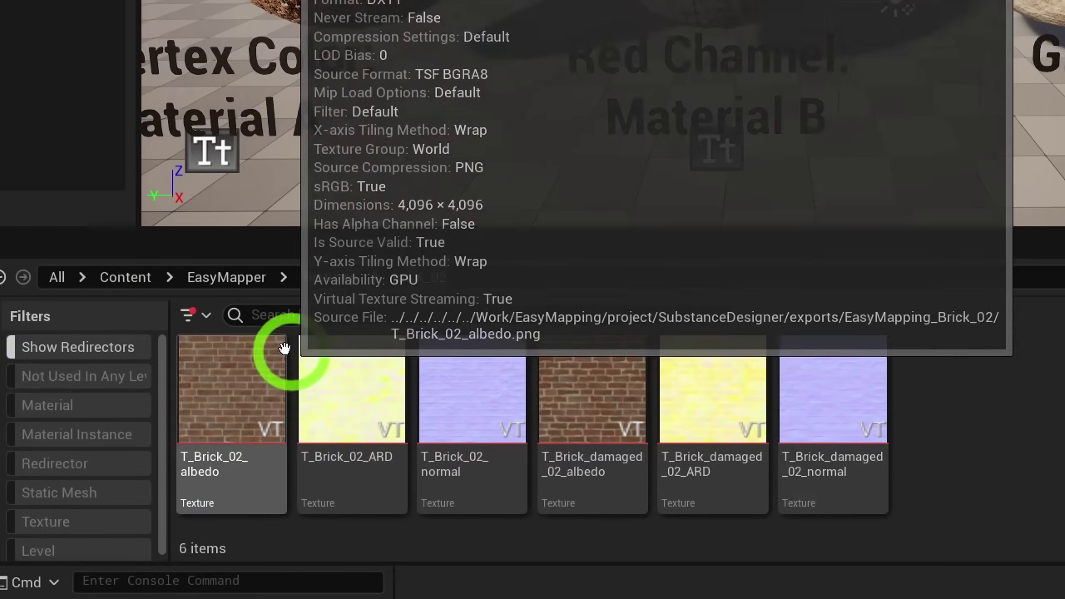
Look at the brick_02 ARD texture, then pick T_Brick_02_albedo for Material A
click(300, 514)
click(216, 483)
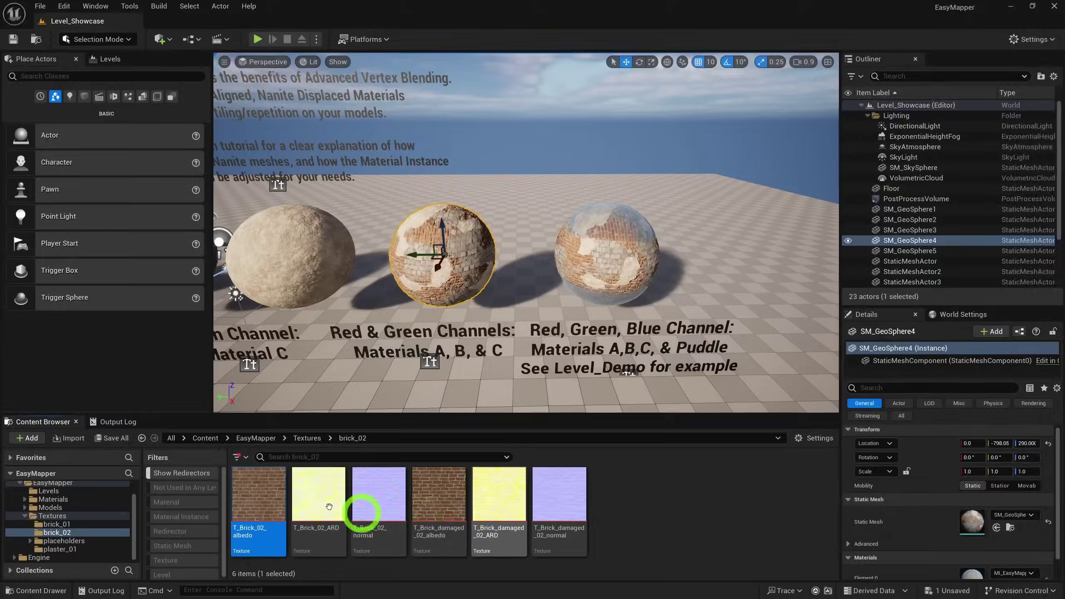
Check that T_Brick_01_albedo uses Virtual Texture Streaming
click(270, 484)
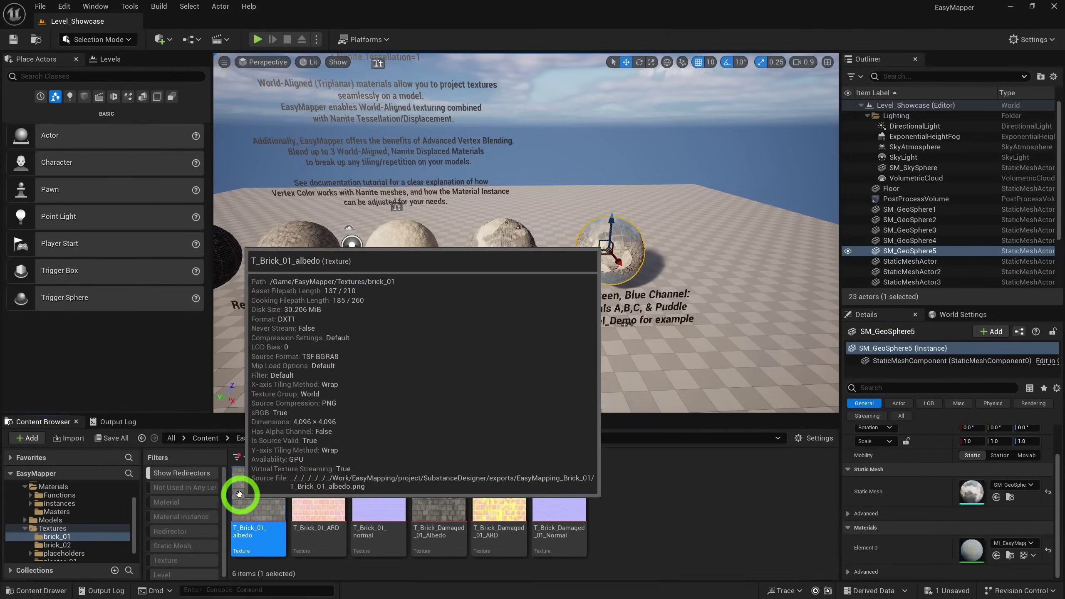
Select all six brick_01 textures and open them together in the Property Matrix
click(238, 499)
shift+click(578, 497)
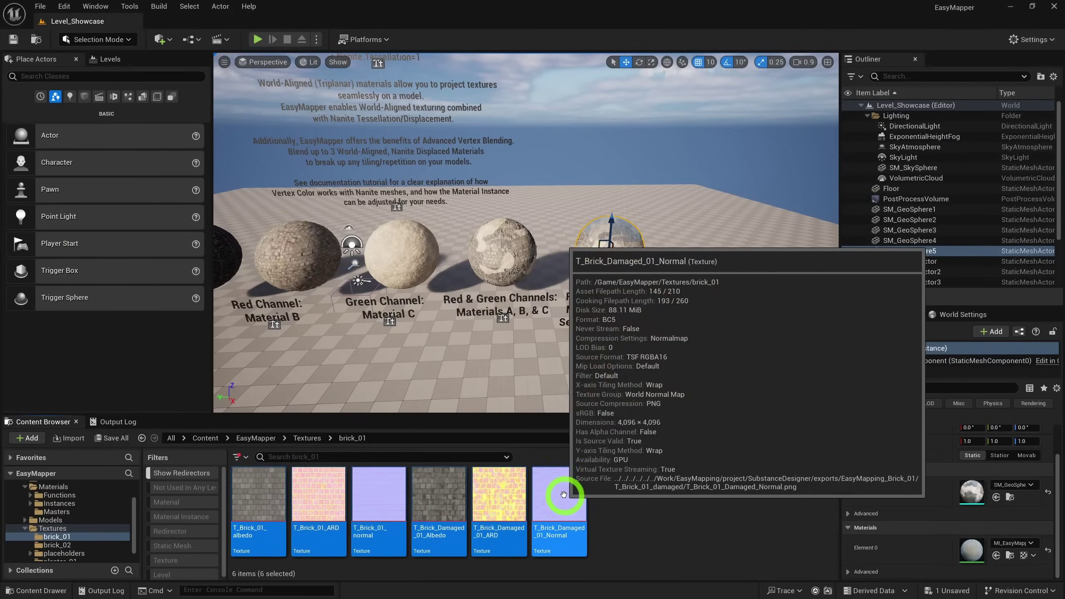
right_click(565, 489)
mouse_move(672, 347)
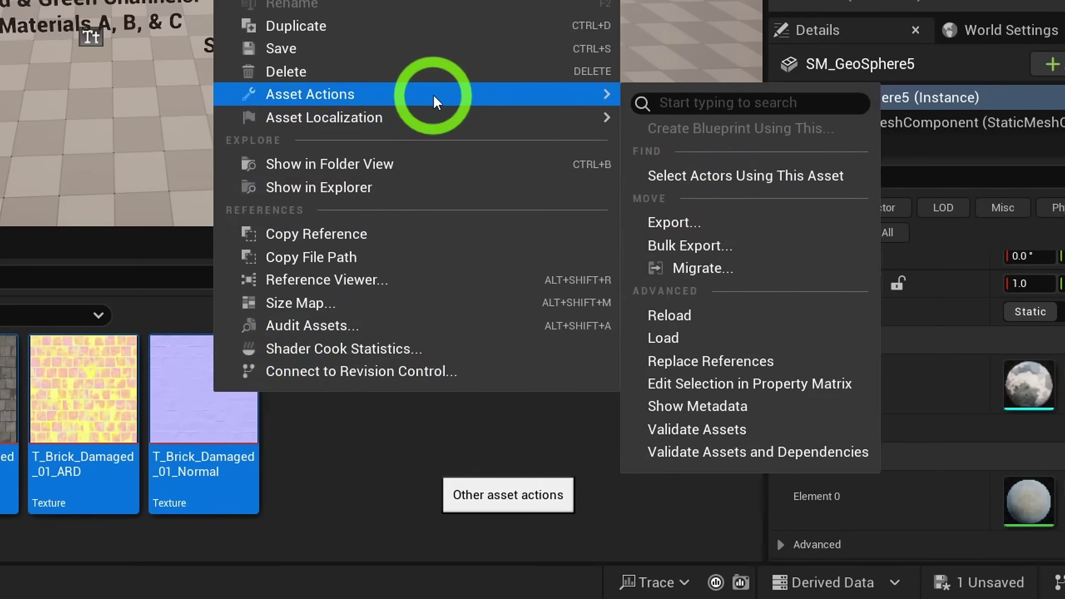
click(802, 383)
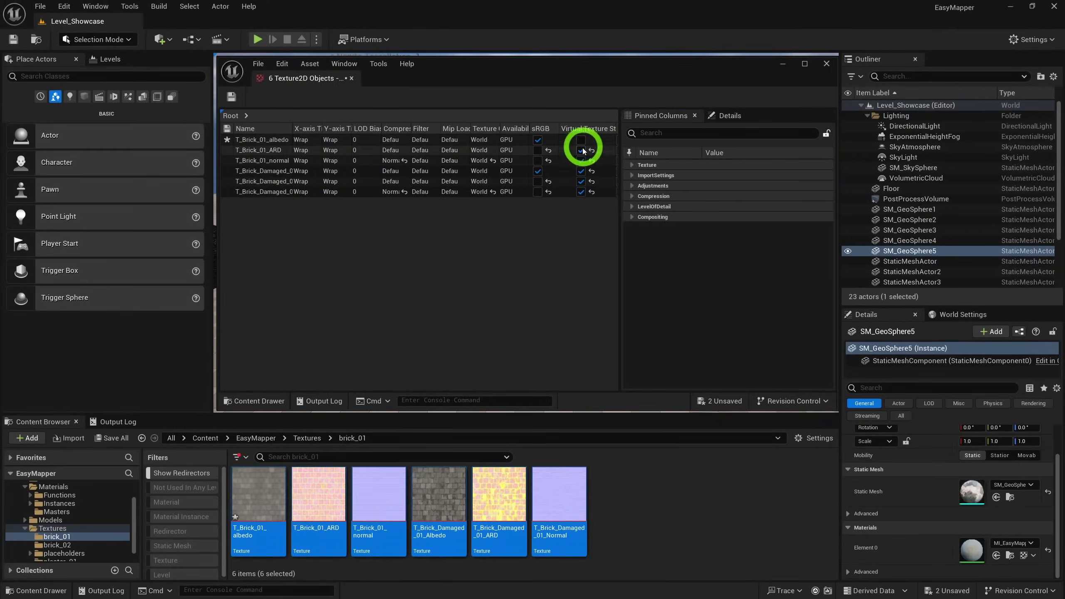
Uncheck Virtual Texture Streaming on each brick_01 texture row, including the damaged ones
click(583, 150)
click(582, 161)
click(583, 171)
click(582, 181)
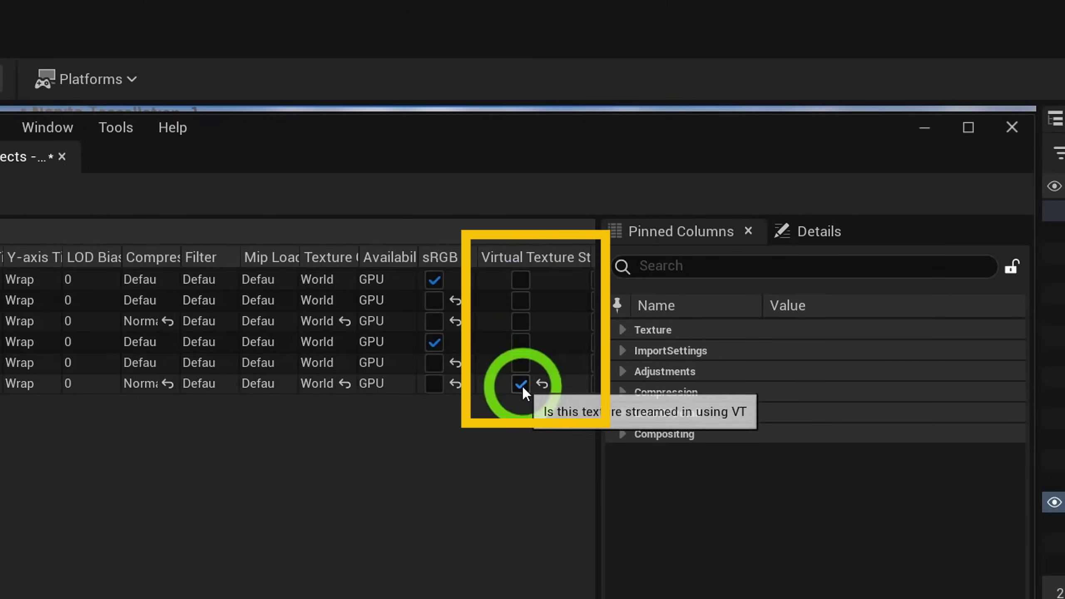
click(521, 384)
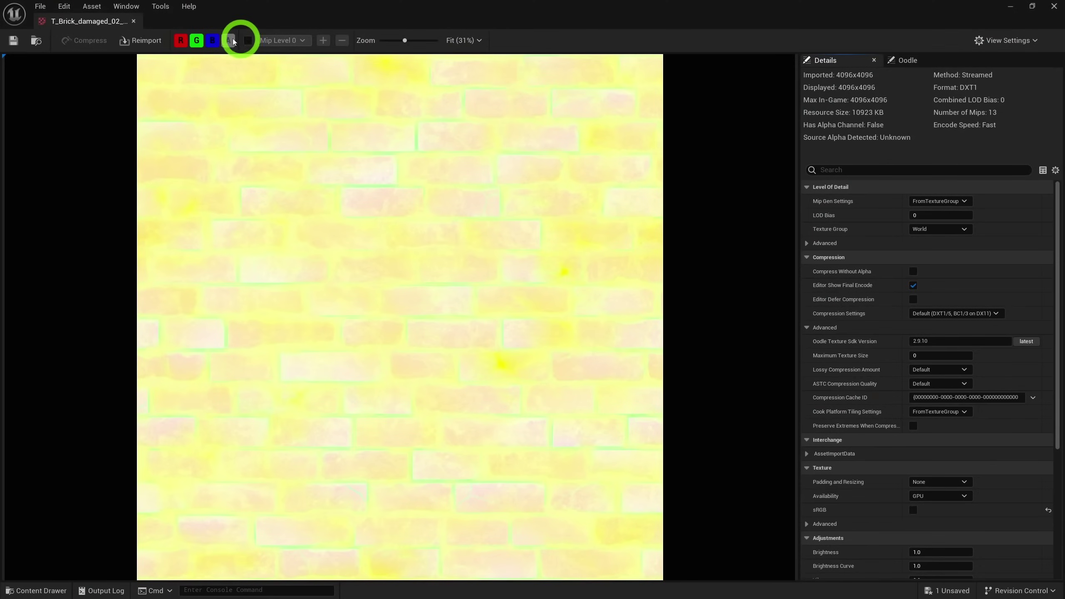
View the damaged brick_02 ARD texture's red, green and blue channels one at a time
click(192, 44)
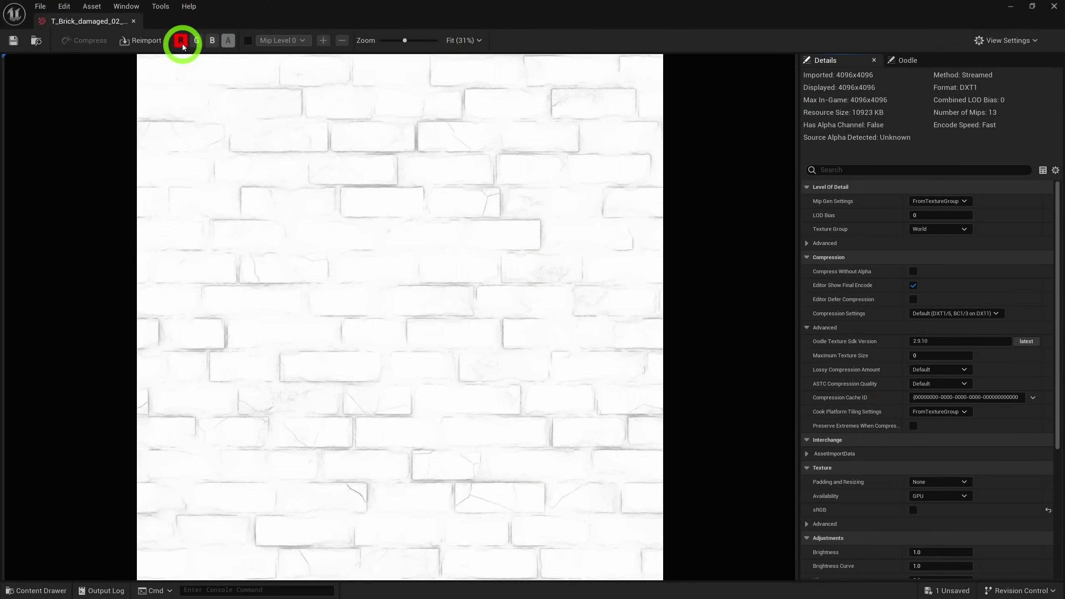
click(195, 42)
click(212, 42)
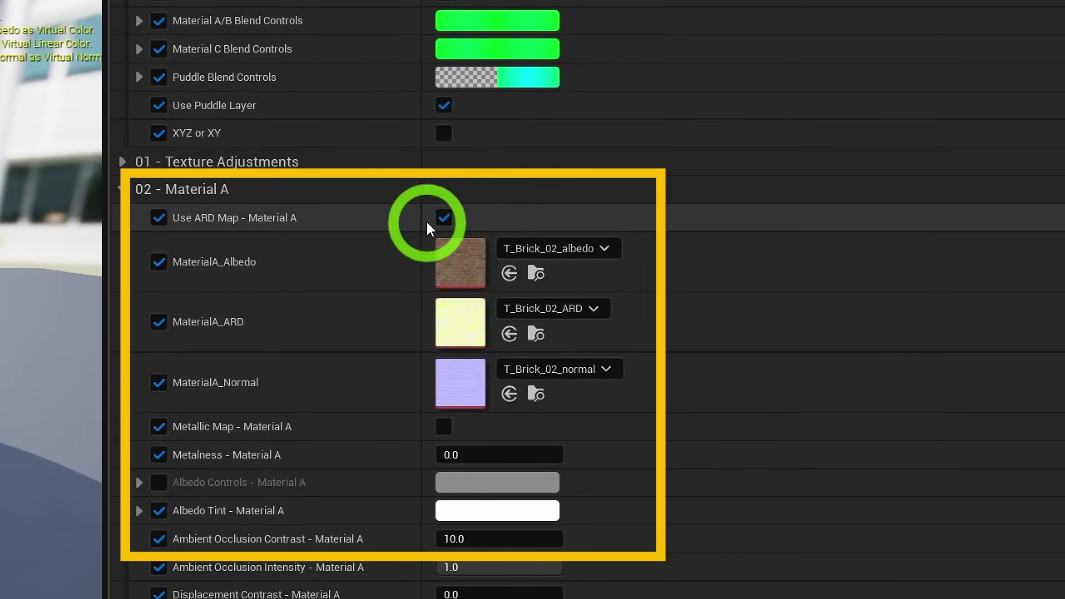
Uncheck Use ARD Map - Material A in the material instance Details
click(444, 216)
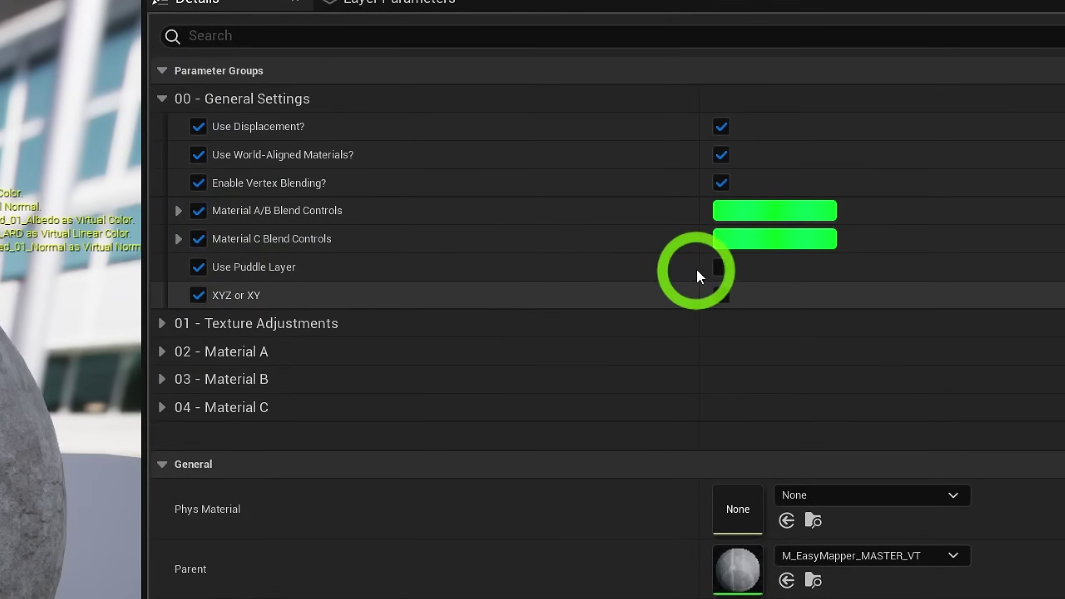
Enable Use Puddle Layer under 00 - General Settings in the EasyMapper material instance
click(721, 266)
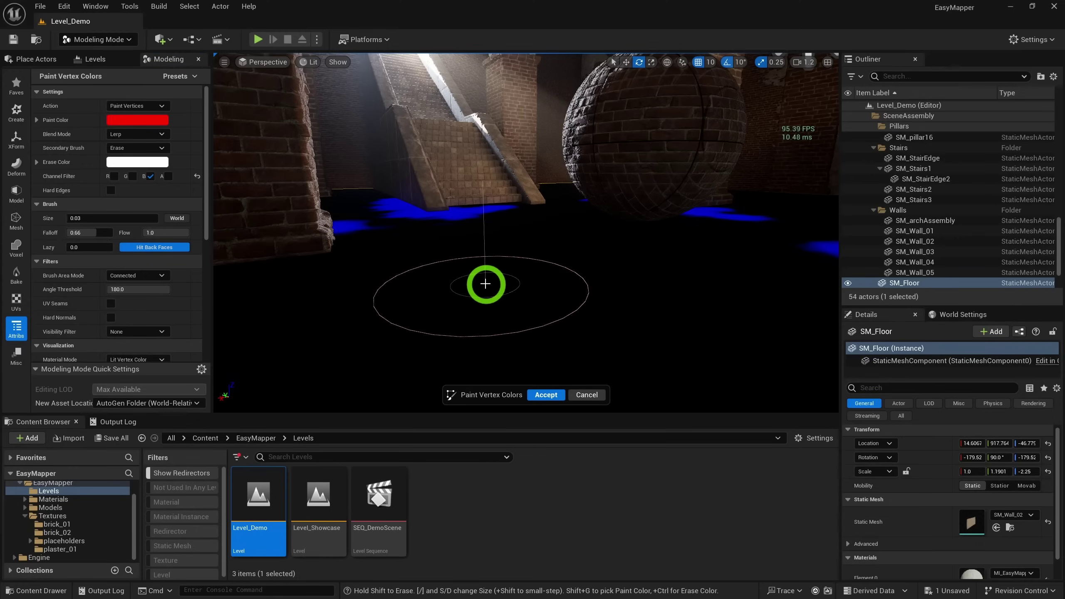
Paint puddle strokes across SM_Floor using vertex colours
mouse_move(469, 295)
mouse_down()
mouse_move(483, 286)
mouse_move(537, 320)
mouse_up()
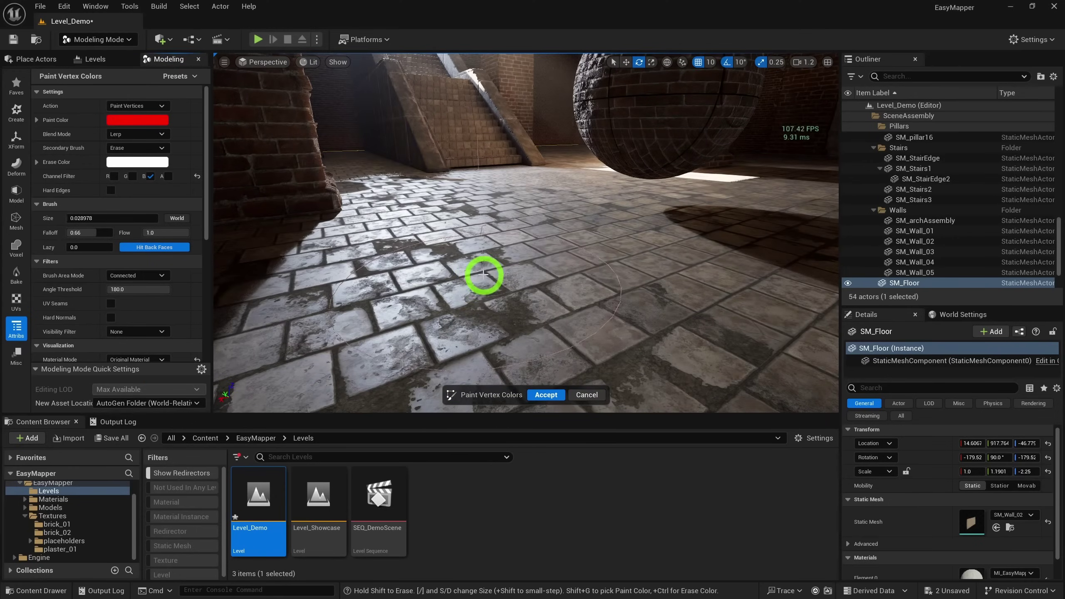
mouse_move(483, 273)
mouse_down()
mouse_move(397, 290)
mouse_move(490, 252)
mouse_up()
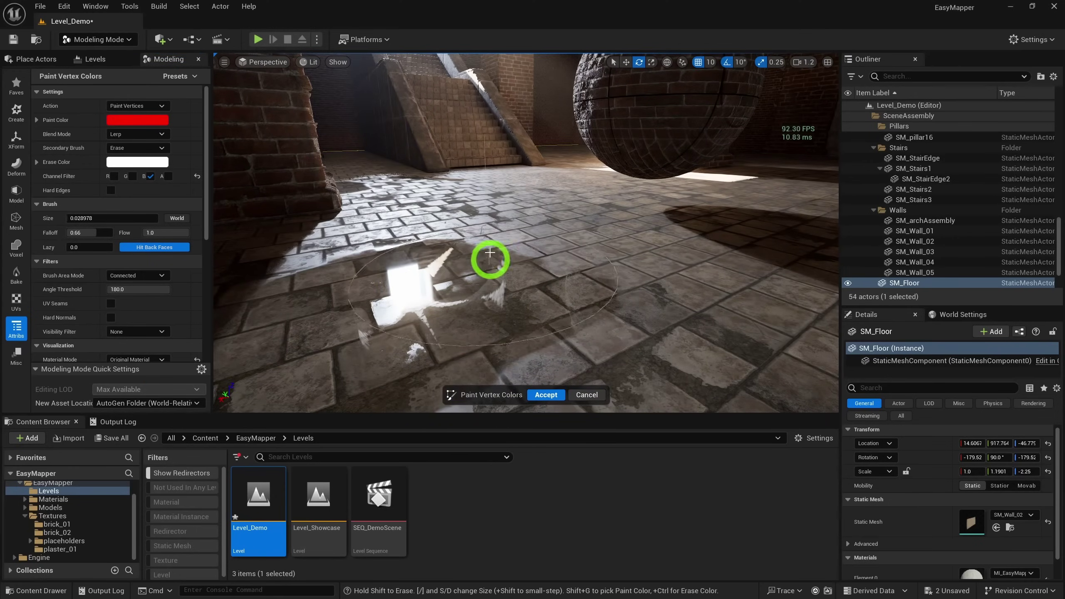
mouse_move(679, 265)
right_down()
mouse_move(623, 261)
mouse_move(515, 304)
right_up()
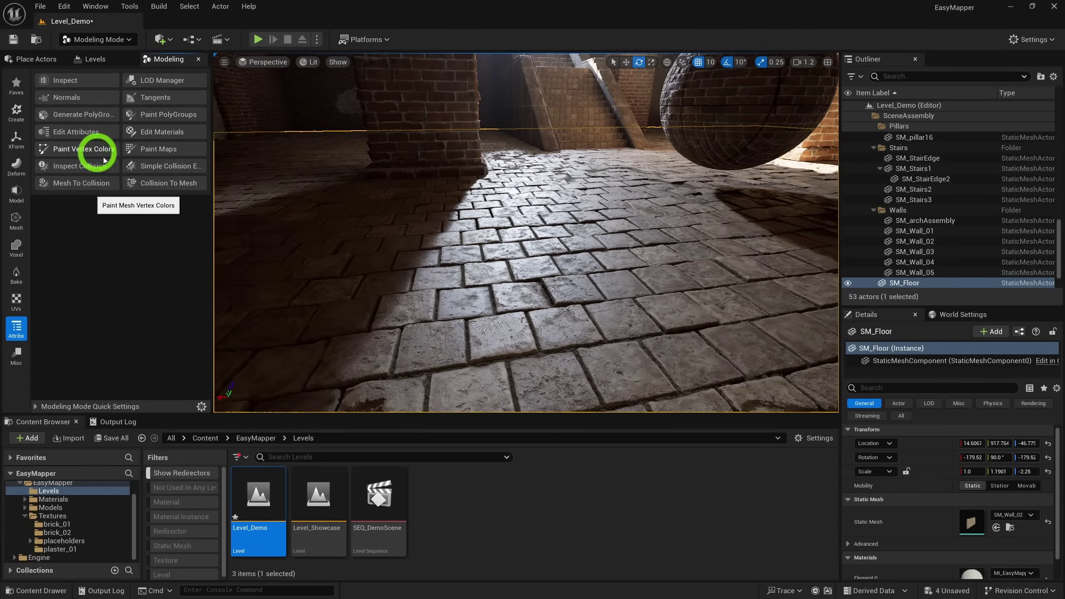
Paint more floor puddles, accept the vertex painting, and open MI_EasyMapper_floor's 05 - Puddle Layer
click(104, 159)
mouse_move(597, 267)
right_down()
mouse_move(519, 269)
mouse_move(479, 287)
right_up()
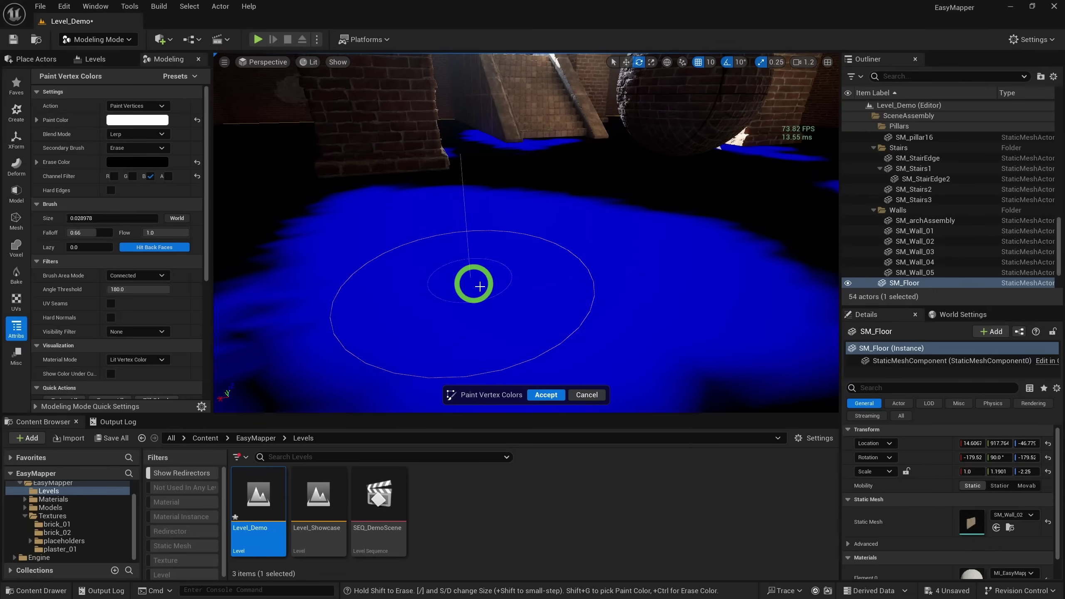
click(599, 394)
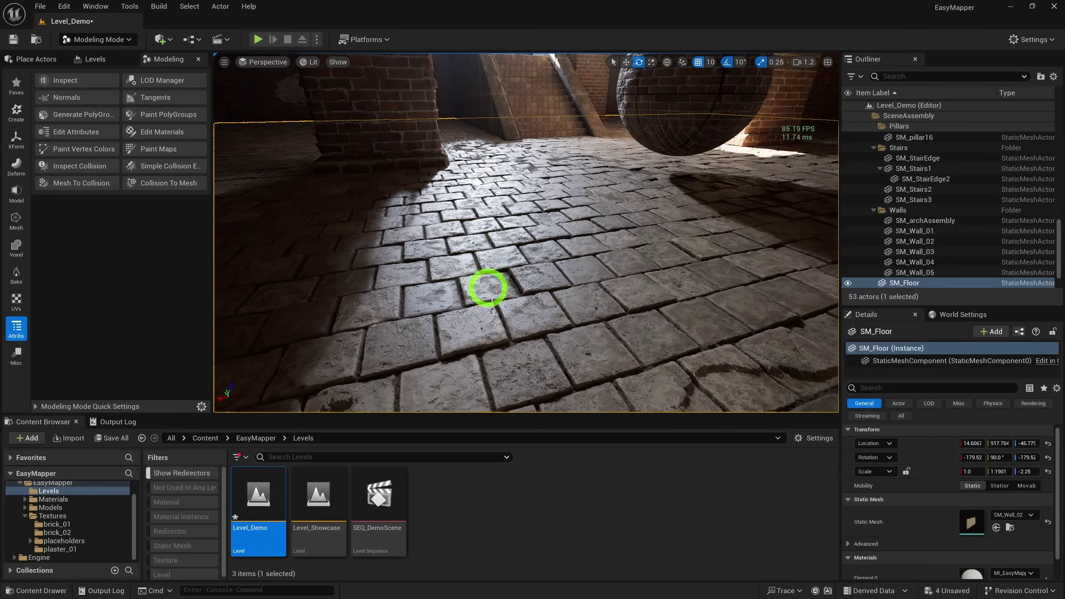
click(295, 267)
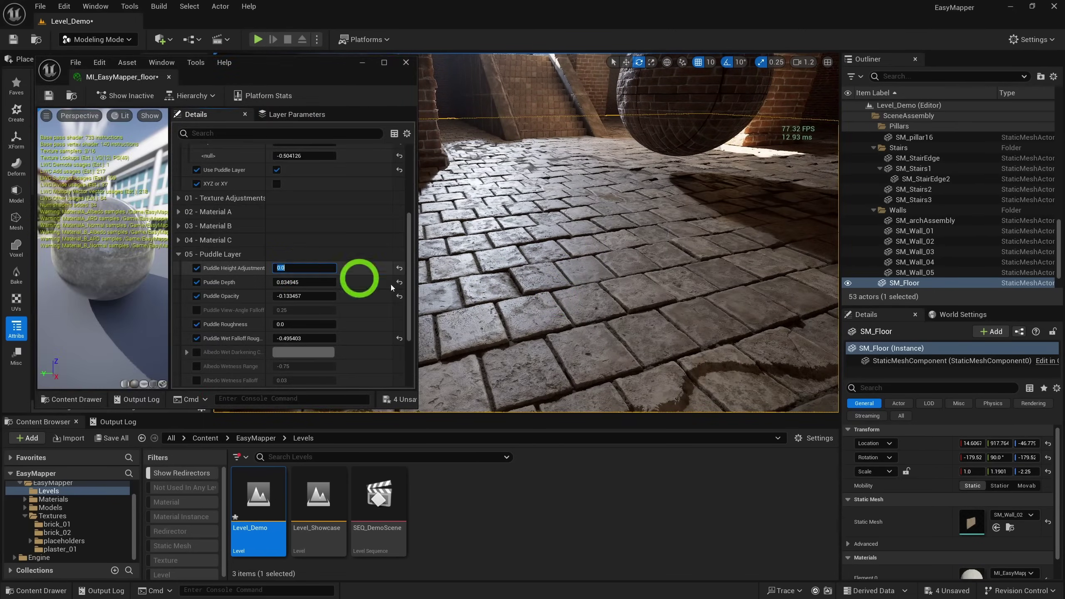
Adjust Puddle Height Adjustment to 0.1792 so glossy puddles appear on the painted floor
drag(482, 285, 570, 336)
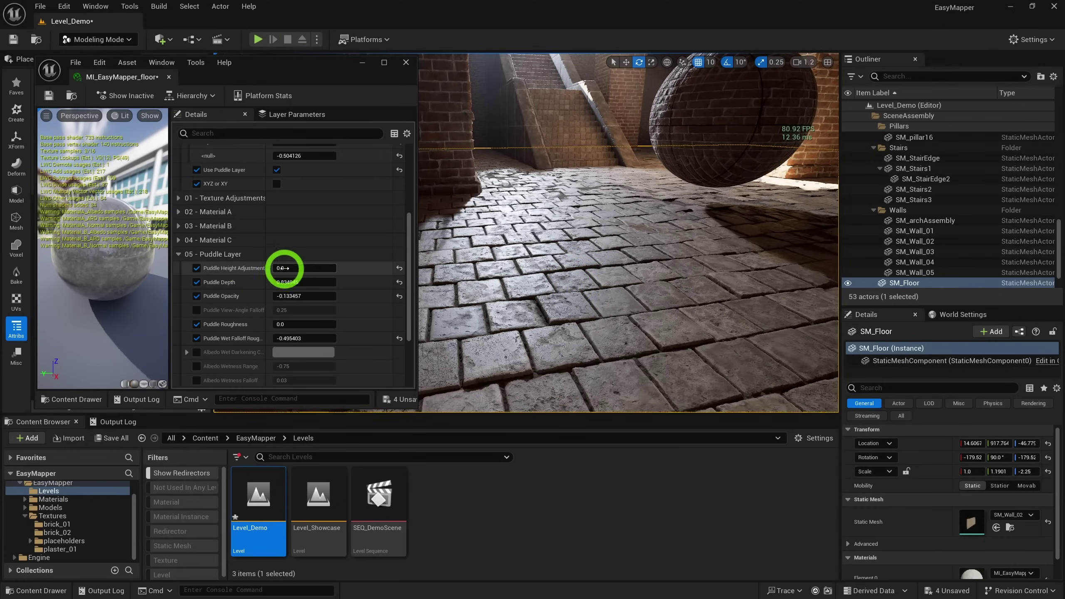
drag(289, 267, 295, 270)
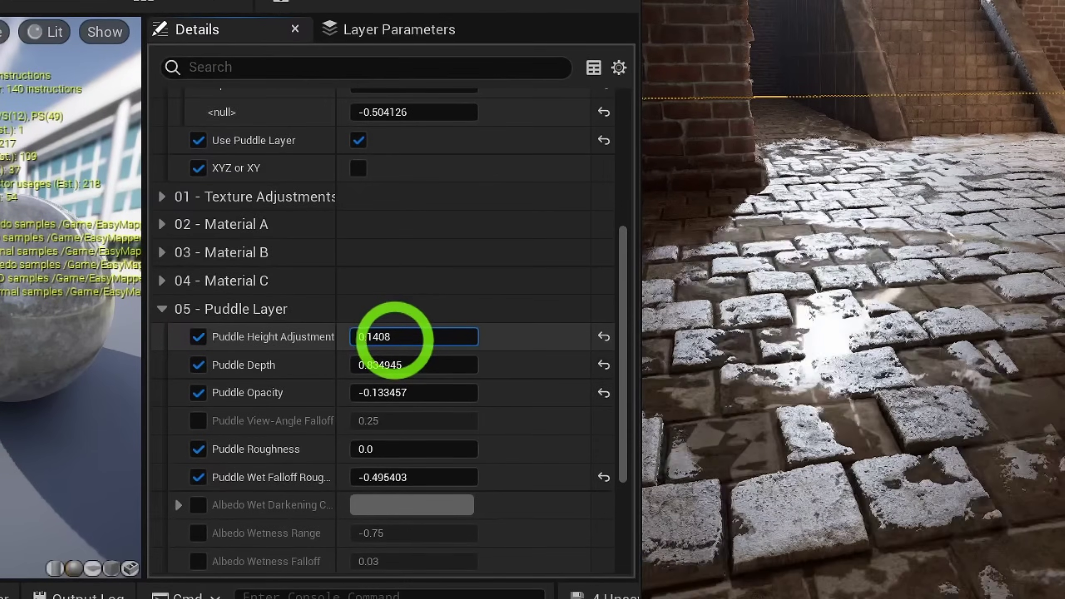
drag(394, 340, 503, 314)
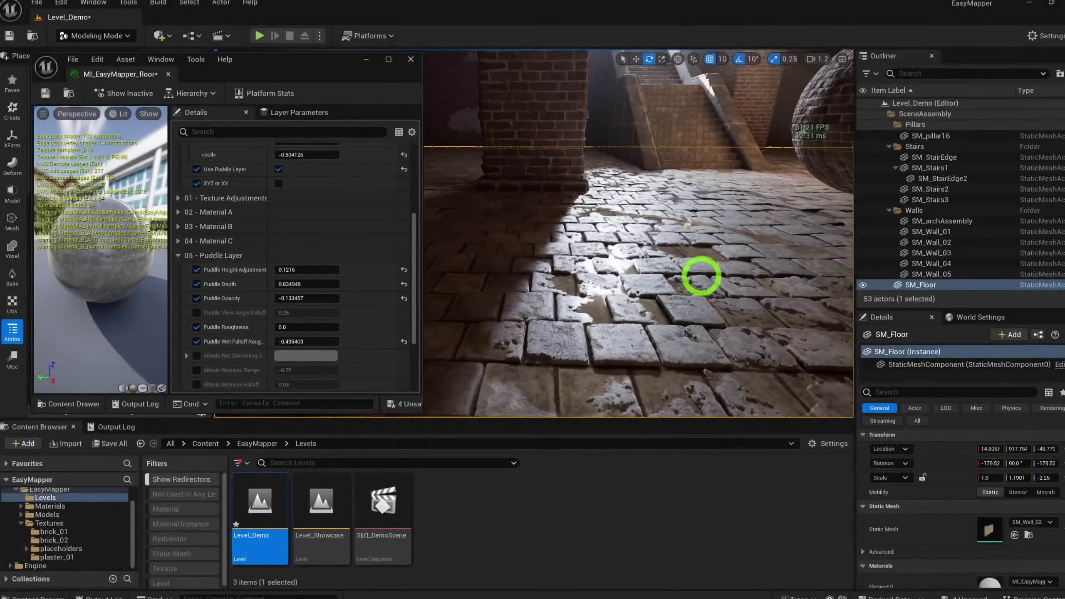
right_drag(698, 276, 706, 285)
drag(306, 267, 310, 267)
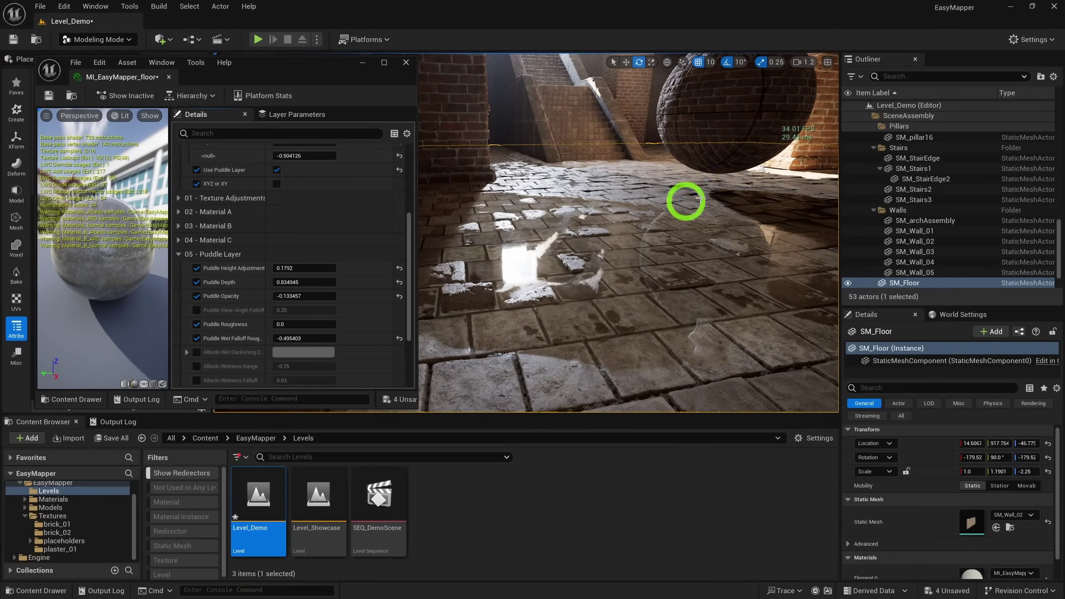
mouse_move(685, 201)
right_down()
mouse_move(748, 245)
mouse_move(730, 195)
mouse_move(673, 207)
mouse_move(696, 215)
right_up()
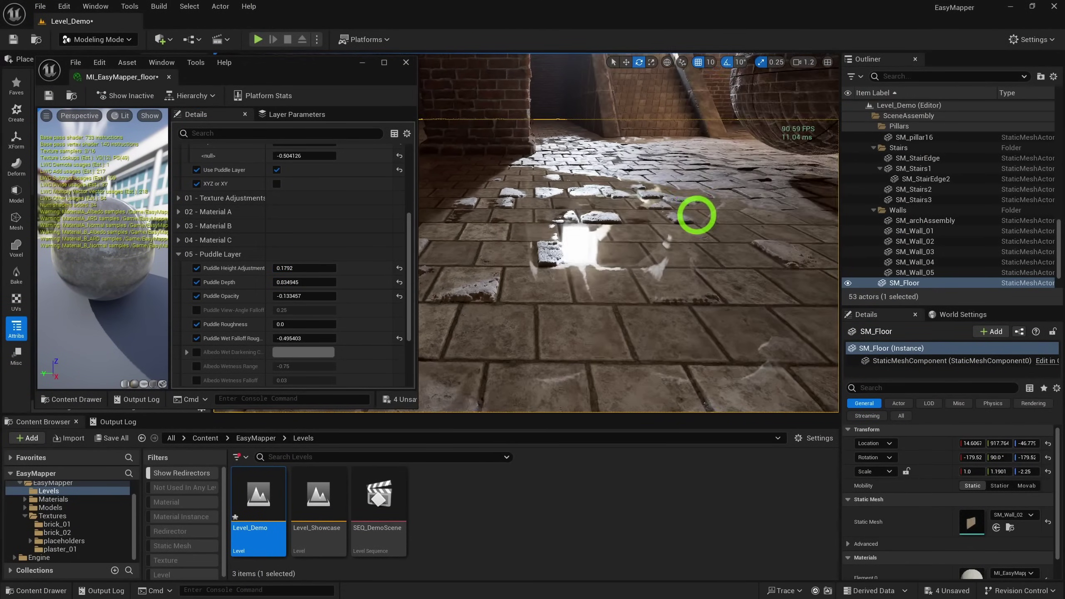
scroll(317, 193, up, 5)
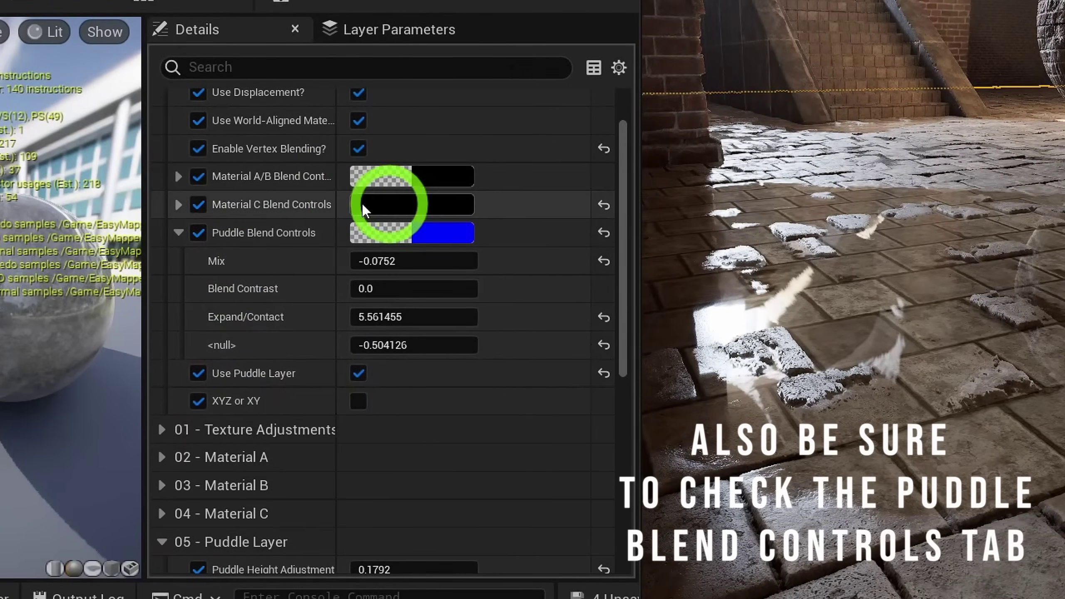